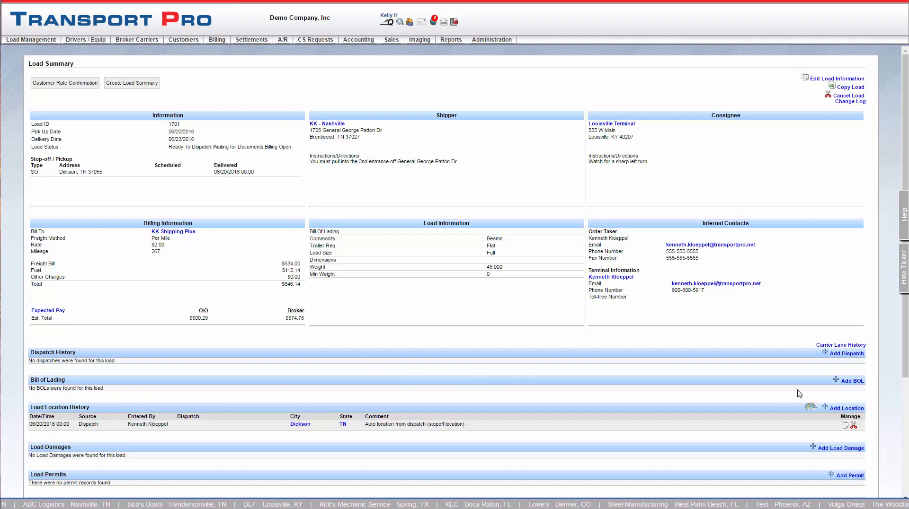
Add a dispatch for load 1701, expand the shipper/consignee instructions, and review the load details.
{"action": "left_click", "coordinate": [848, 355]}
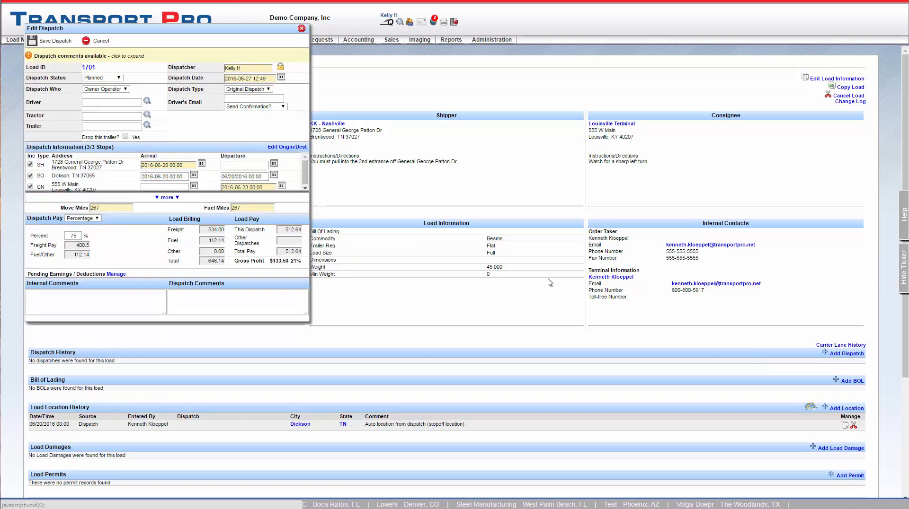
{"action": "left_click", "coordinate": [136, 58]}
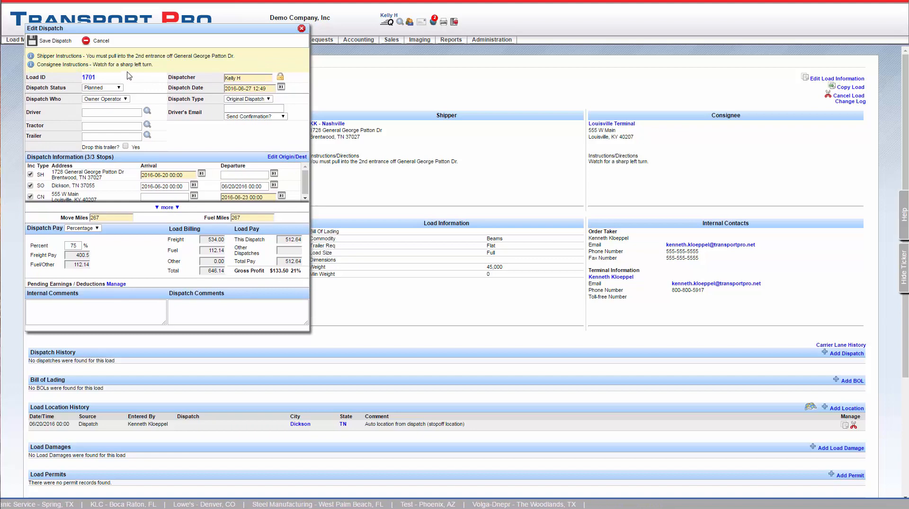
{"action": "left_click", "coordinate": [89, 78]}
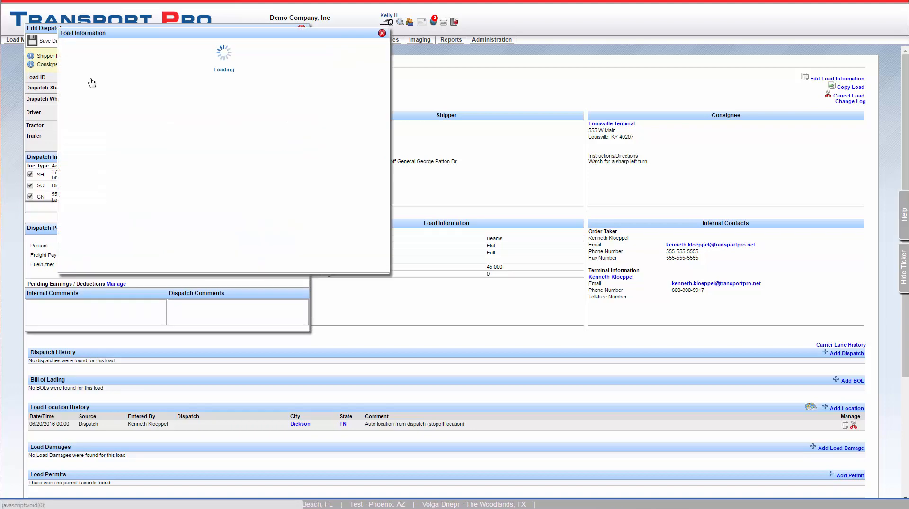
{"action": "left_click", "coordinate": [382, 33]}
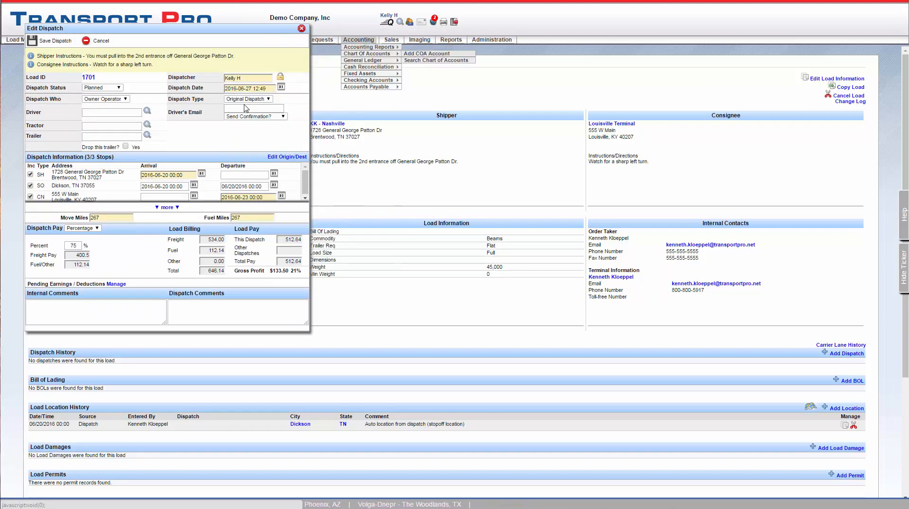
Change load 1701's Dispatch Status to Dispatched.
{"action": "left_click", "coordinate": [118, 88]}
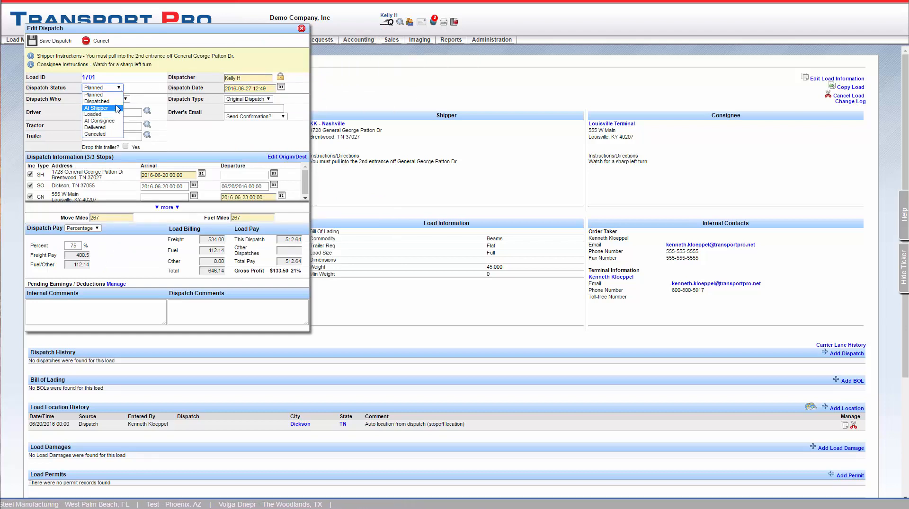
{"action": "left_click", "coordinate": [118, 102]}
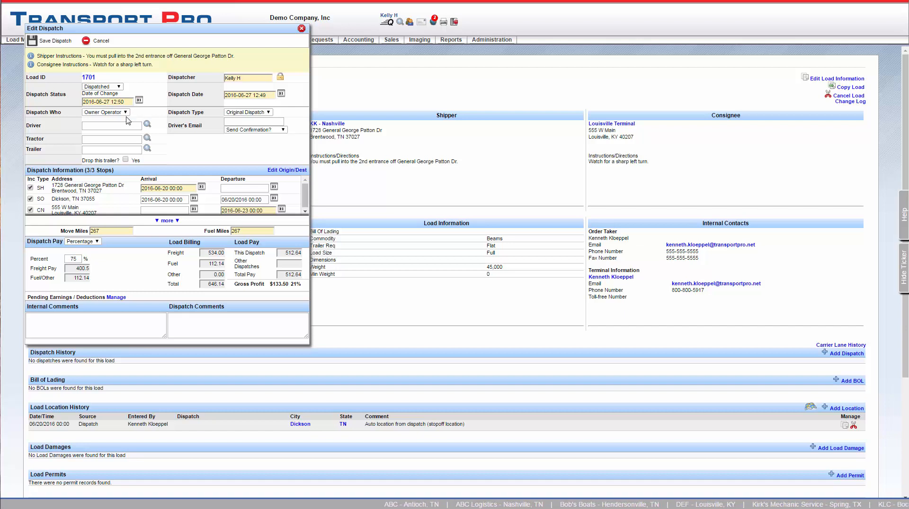
{"action": "left_click", "coordinate": [126, 113]}
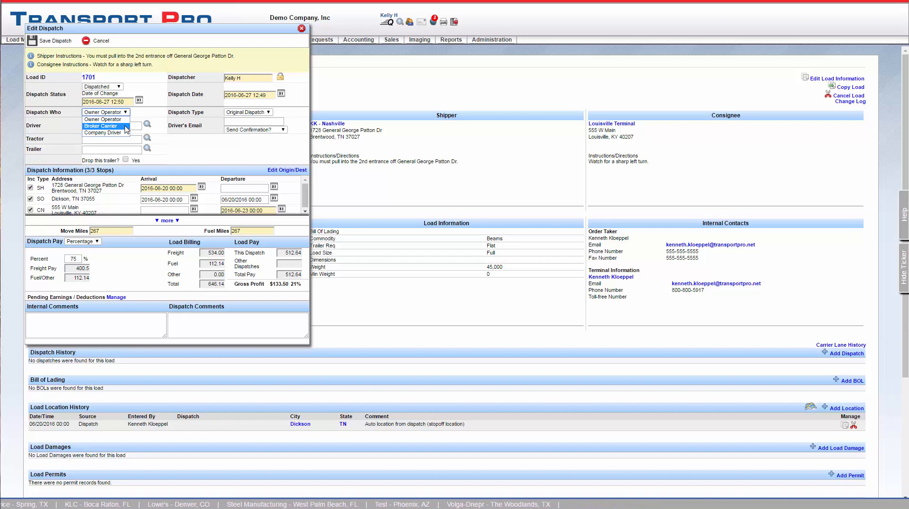
Keep Owner Operator as hauler and assign driver 1005 via the Driver autocomplete.
{"action": "left_click", "coordinate": [125, 120]}
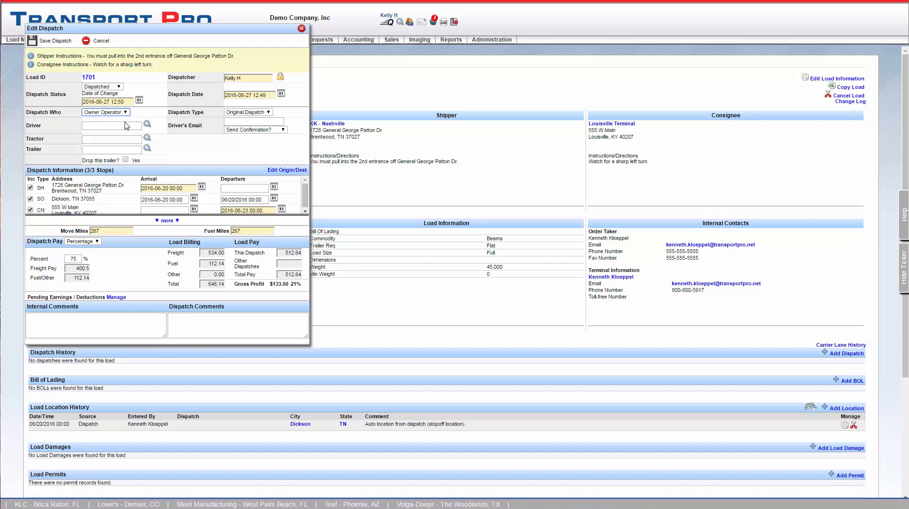
{"action": "left_click", "coordinate": [122, 125]}
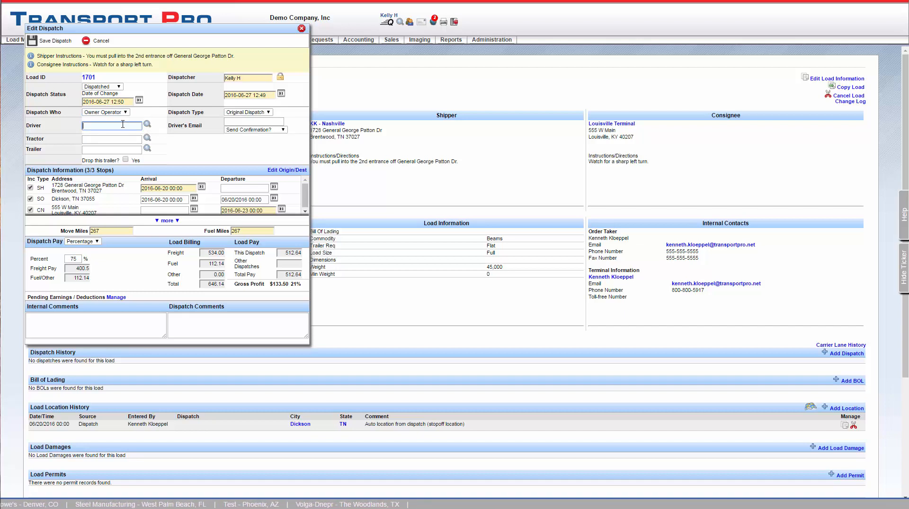
{"action": "type", "text": "r"}
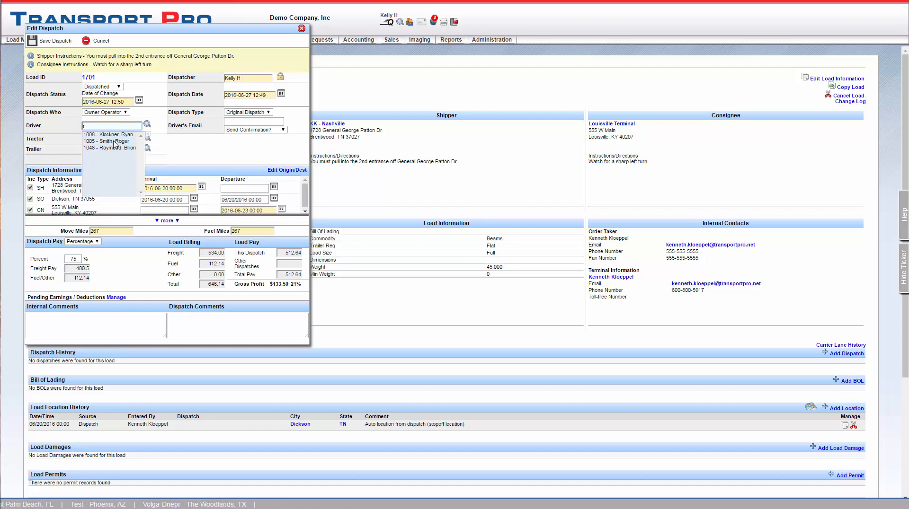
{"action": "left_click", "coordinate": [113, 141]}
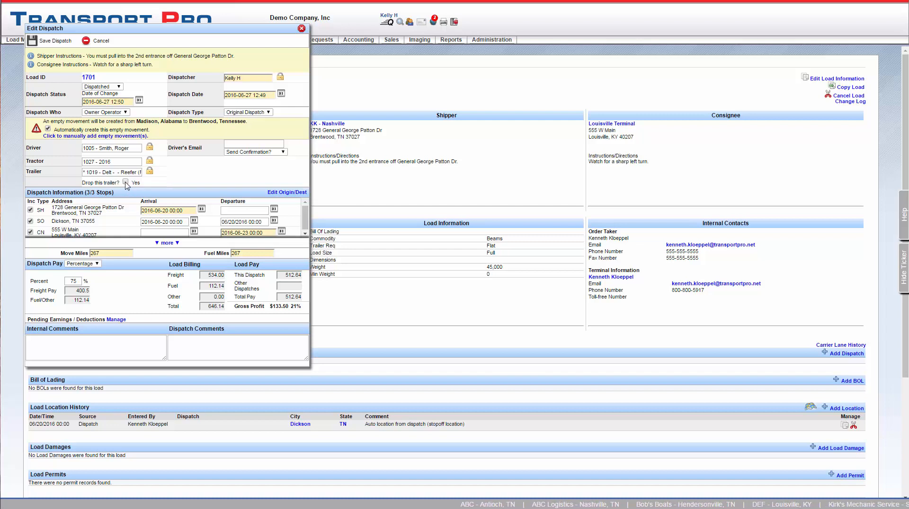
Keep the Dispatch Type as Original Dispatch.
{"action": "left_click", "coordinate": [268, 113]}
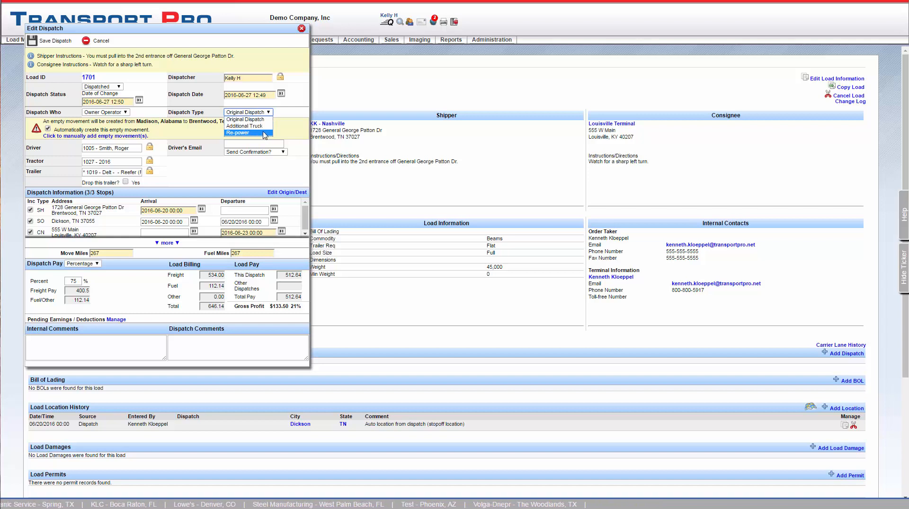
{"action": "left_click", "coordinate": [267, 121]}
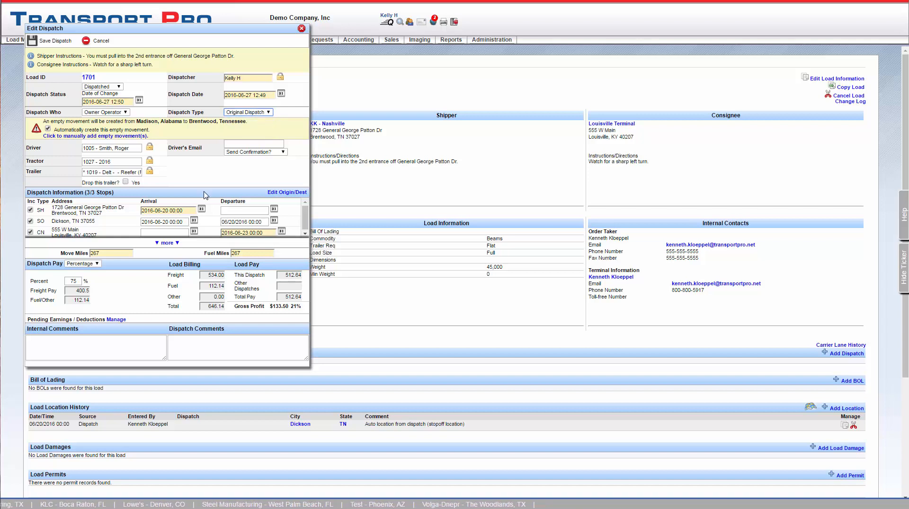
{"action": "double_click", "coordinate": [200, 176]}
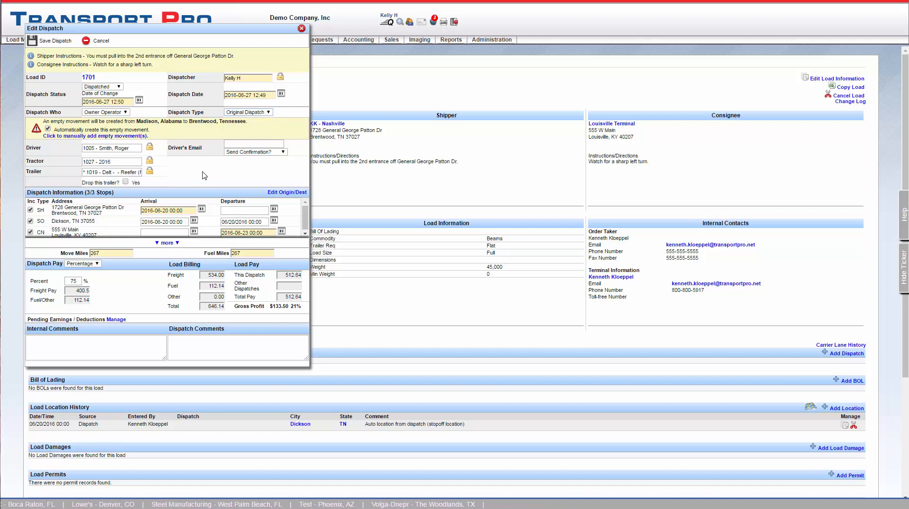
Enter the driver's e-mail address and set Send Confirmation to Send Dispatch Info.
{"action": "left_click", "coordinate": [246, 144]}
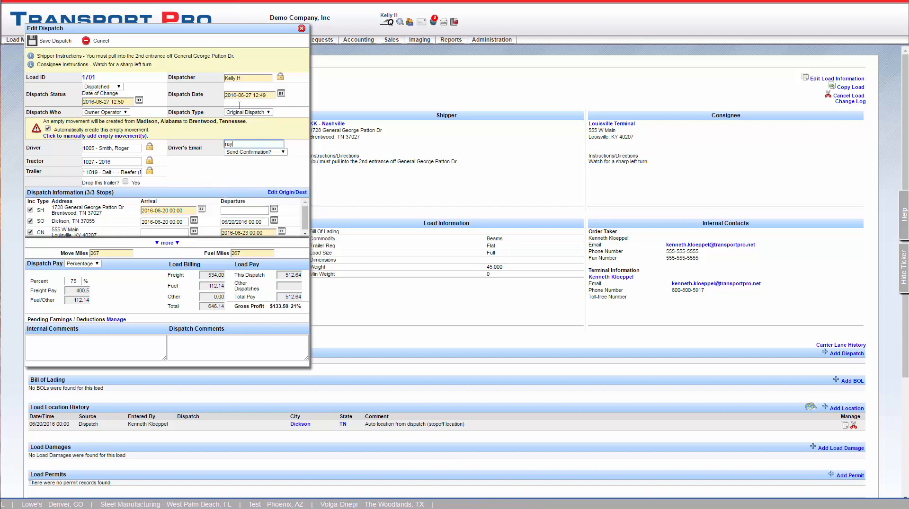
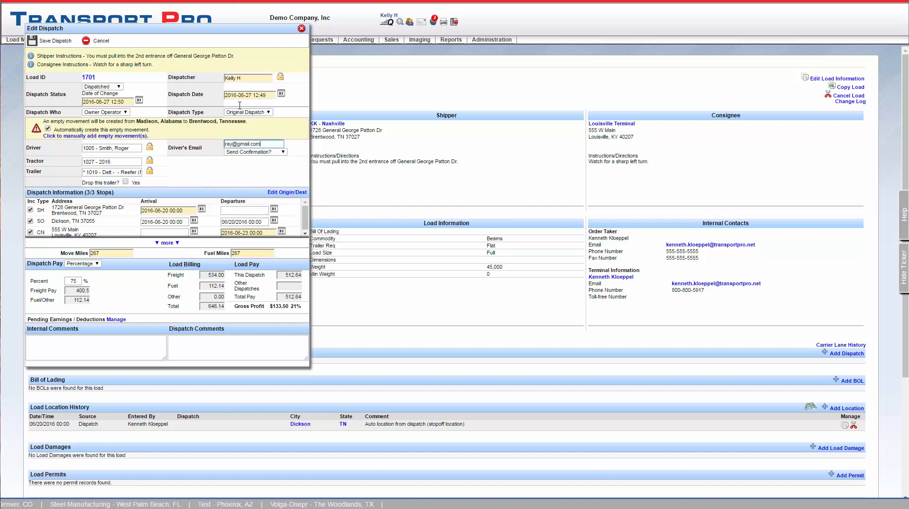
{"action": "left_click", "coordinate": [283, 152]}
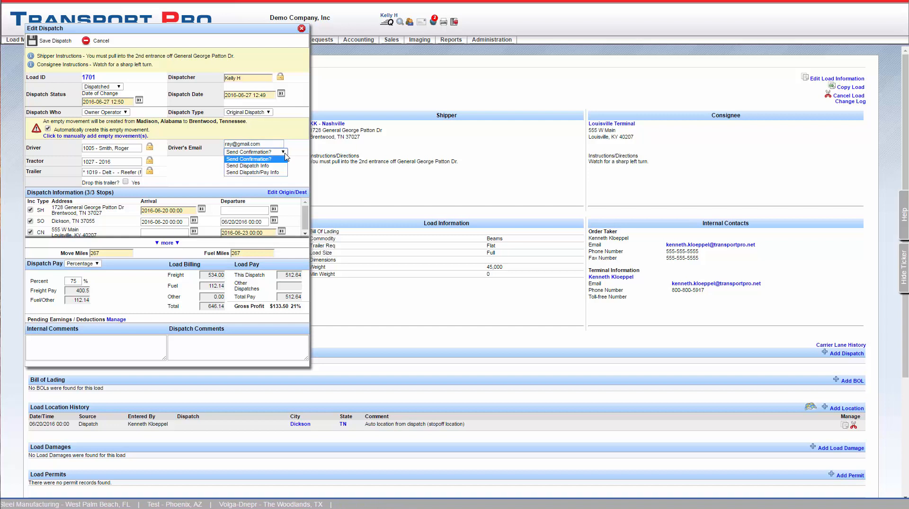
{"action": "left_click", "coordinate": [272, 167]}
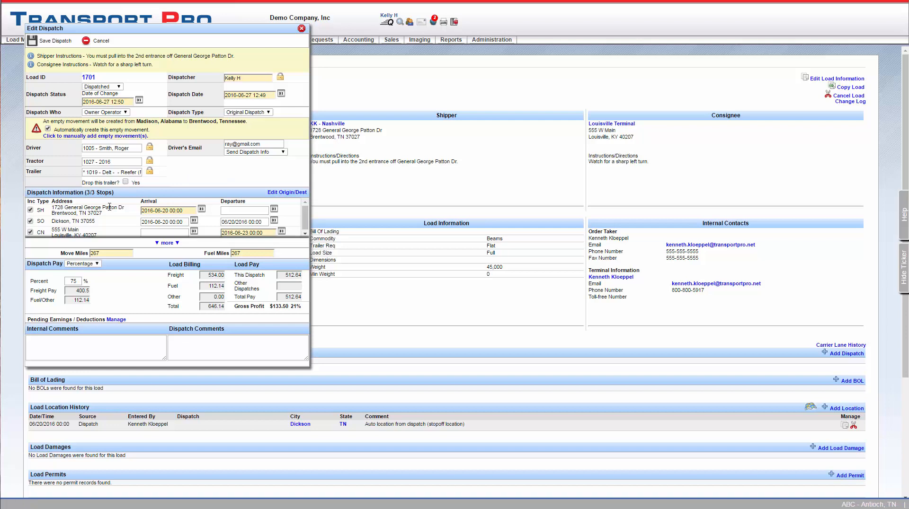
Expand the Dispatch Information stops grid to show all three stops.
{"action": "left_click", "coordinate": [164, 244]}
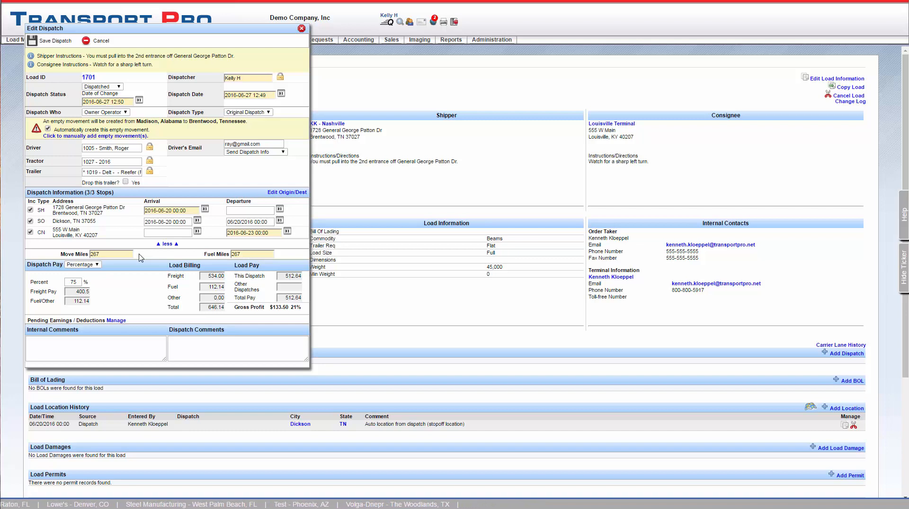
Correct the Move Miles value from 267 to 266.
{"action": "left_click", "coordinate": [112, 255]}
{"action": "key", "text": "BackSpace"}
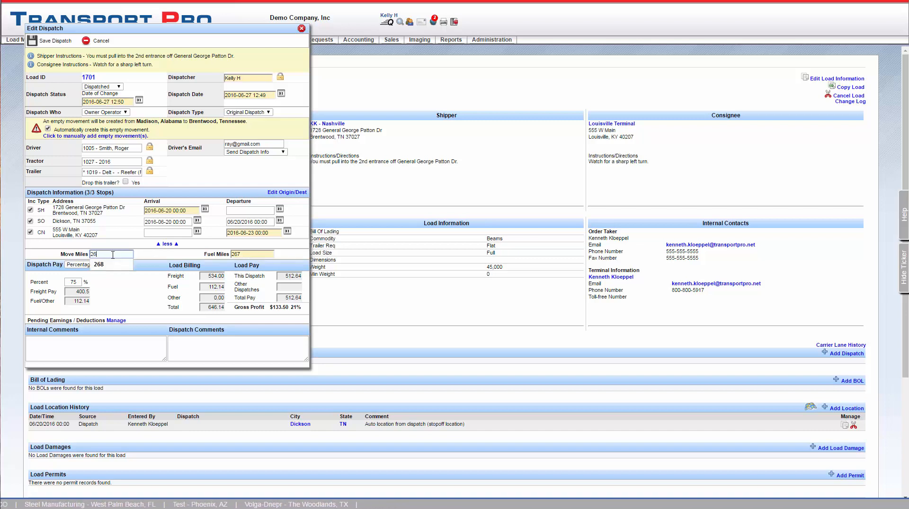
{"action": "type", "text": "66"}
{"action": "left_click", "coordinate": [159, 257]}
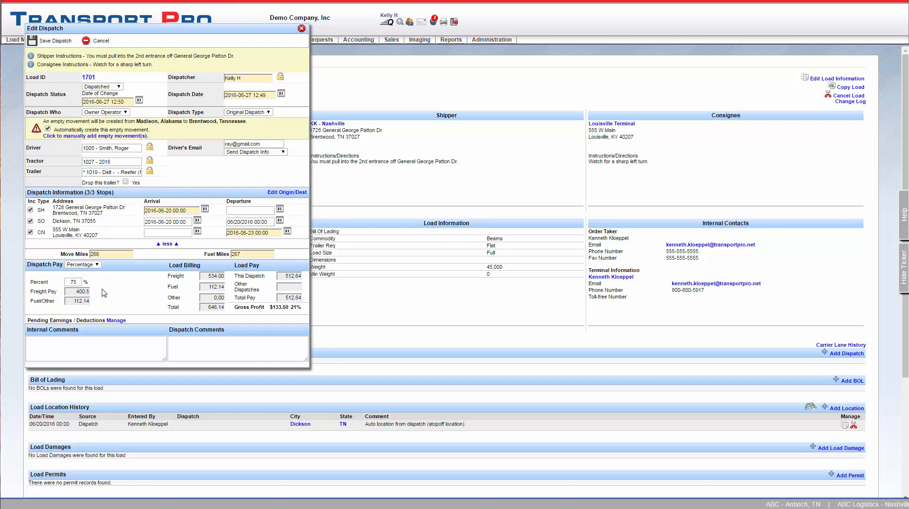
{"action": "left_click", "coordinate": [98, 265]}
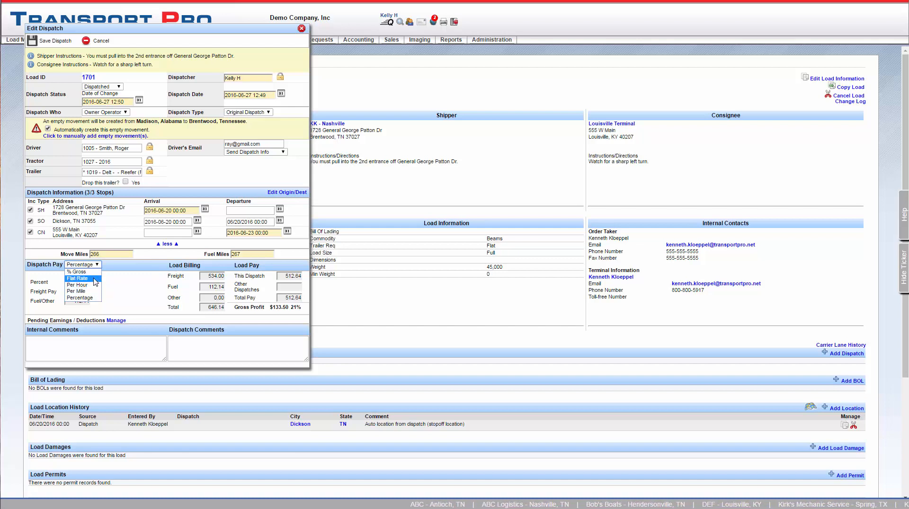
Set Dispatch Pay to Percentage at 75% and go to Pending Earnings / Deductions Manage.
{"action": "left_click", "coordinate": [90, 300]}
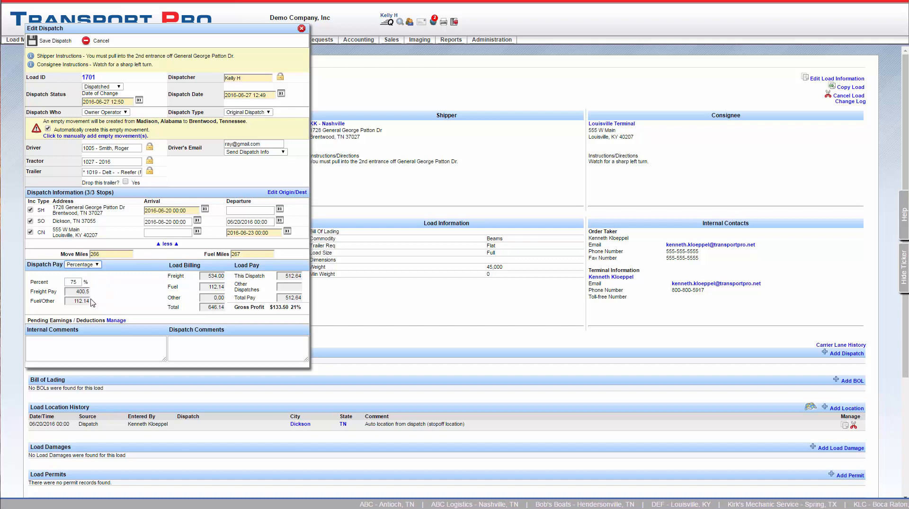
{"action": "left_click", "coordinate": [117, 345]}
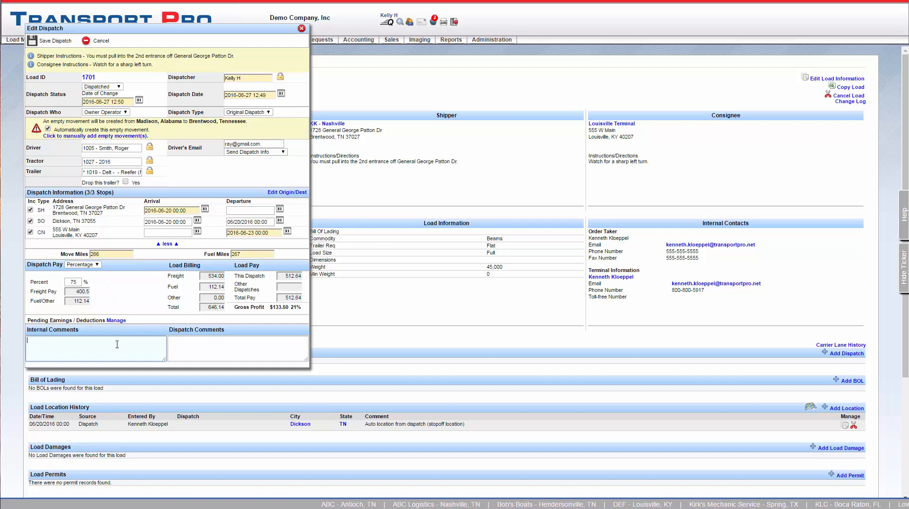
{"action": "left_click", "coordinate": [191, 351]}
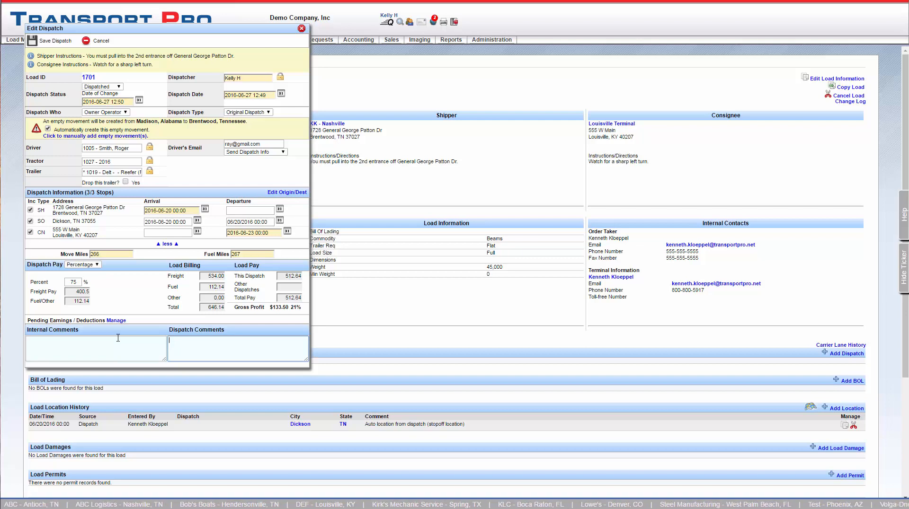
{"action": "left_click", "coordinate": [117, 321]}
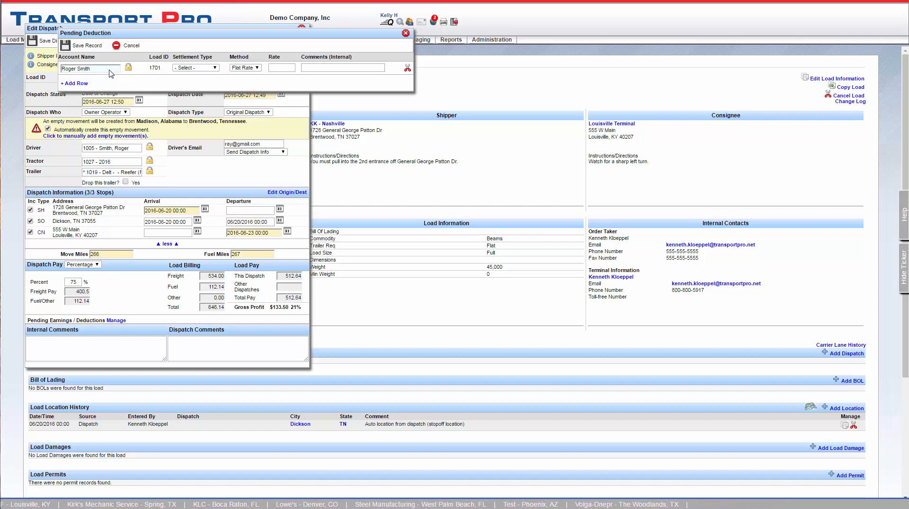
Save a pending SO - Stop Off deduction, Flat Rate, rate 50.00, for the driver.
{"action": "left_click", "coordinate": [215, 68]}
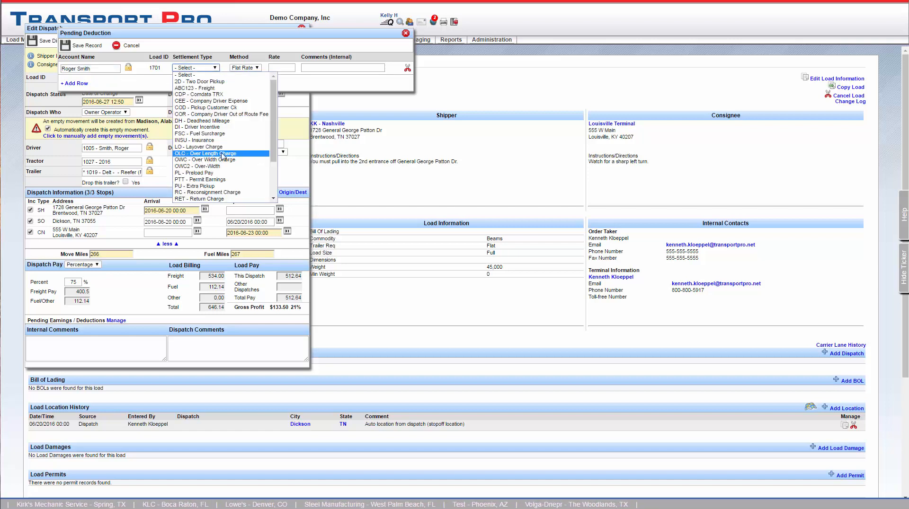
{"action": "scroll", "coordinate": [222, 155], "scroll_direction": "down", "scroll_amount": 3}
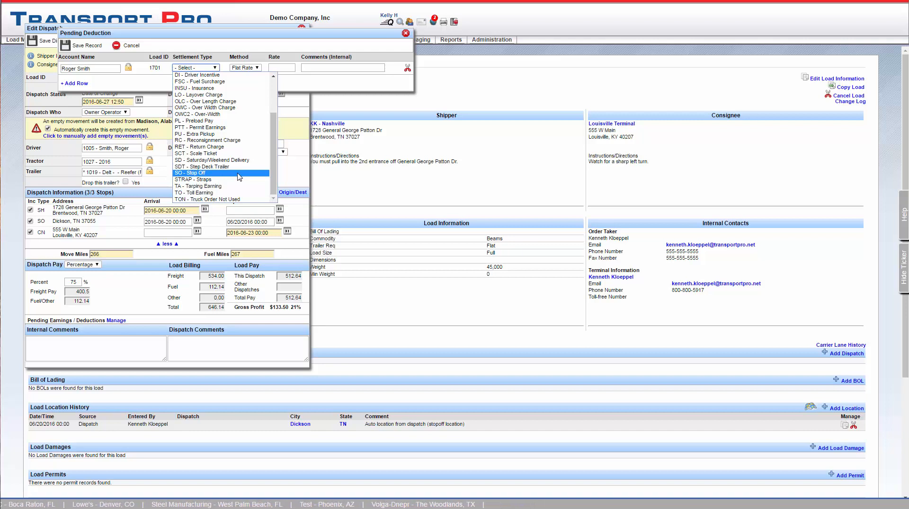
{"action": "left_click", "coordinate": [238, 173]}
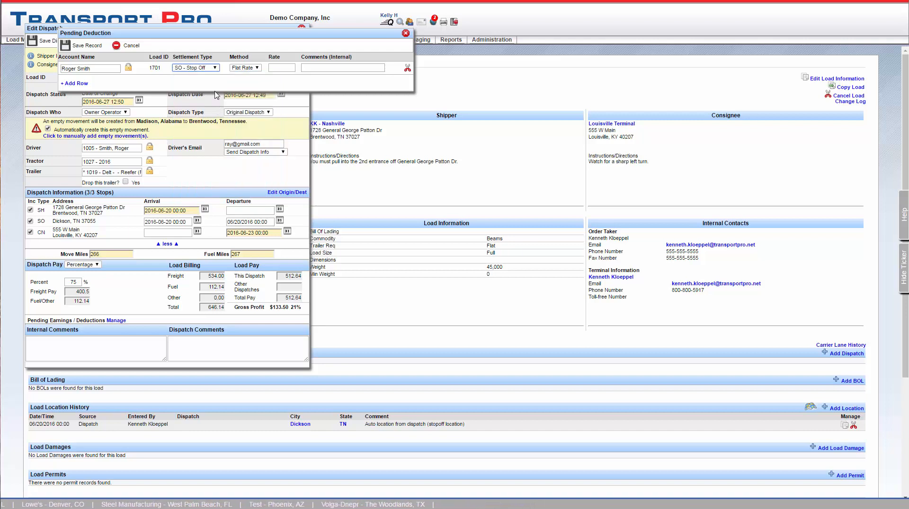
{"action": "left_click", "coordinate": [258, 68]}
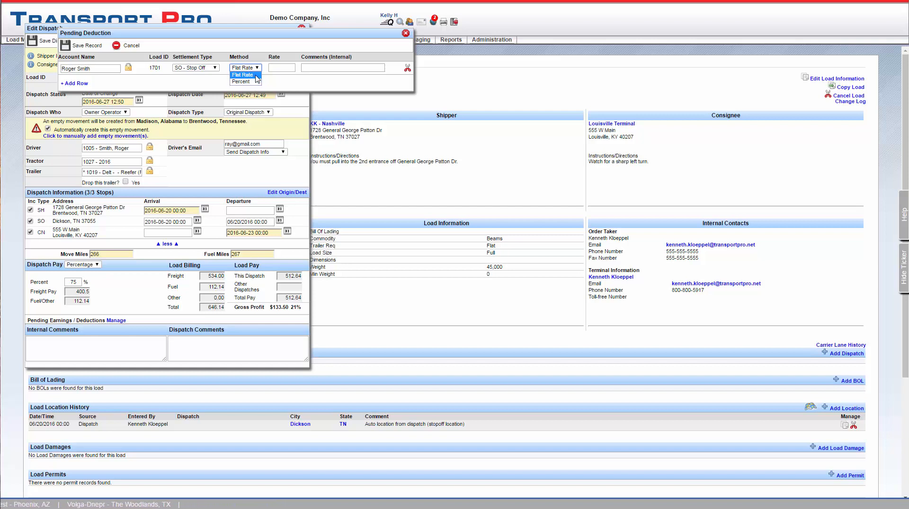
{"action": "left_click", "coordinate": [255, 75]}
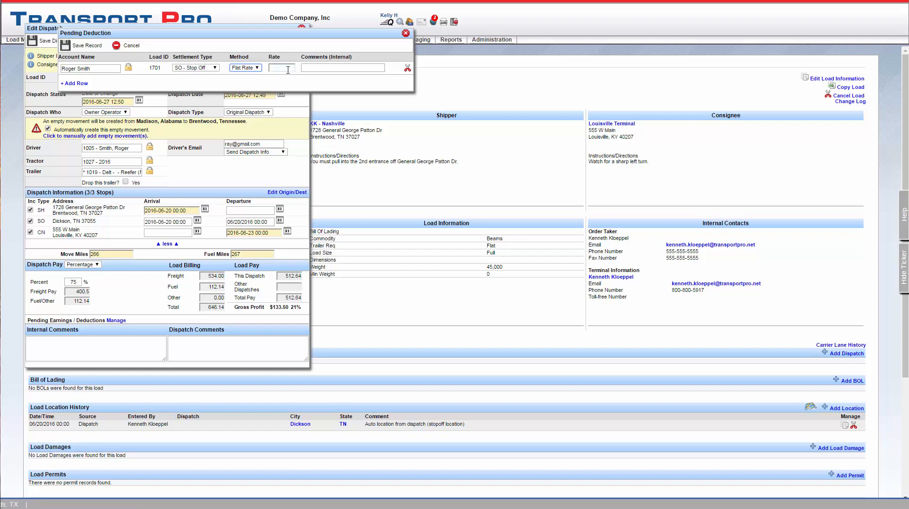
{"action": "left_click", "coordinate": [280, 67]}
{"action": "type", "text": "50.00"}
{"action": "left_click", "coordinate": [319, 68]}
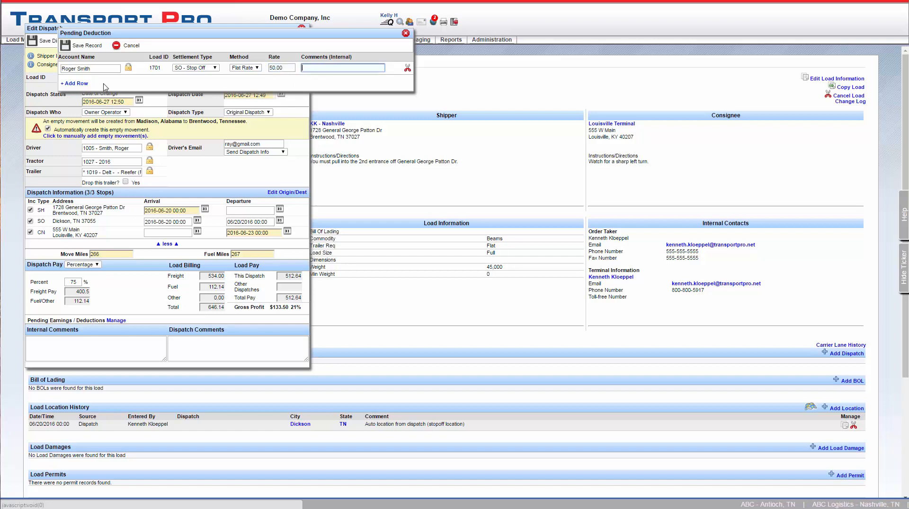
{"action": "left_click", "coordinate": [90, 48]}
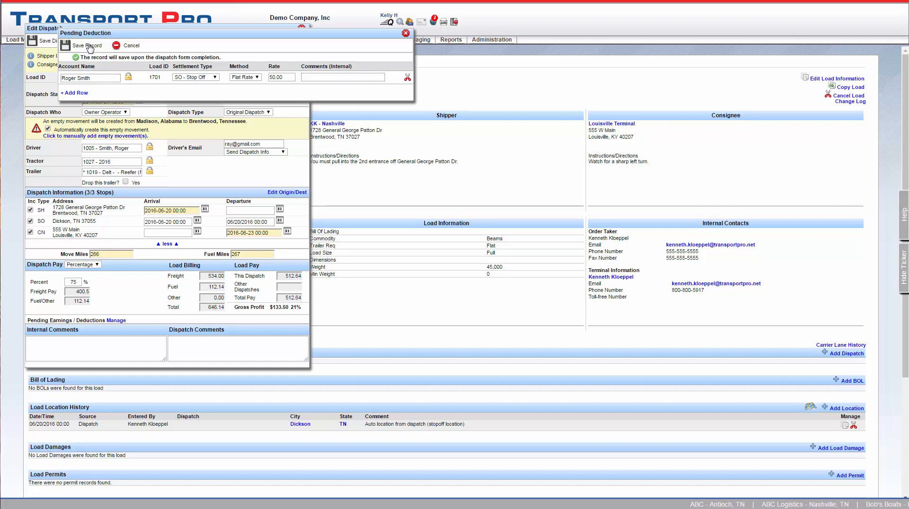
{"action": "left_click", "coordinate": [405, 33]}
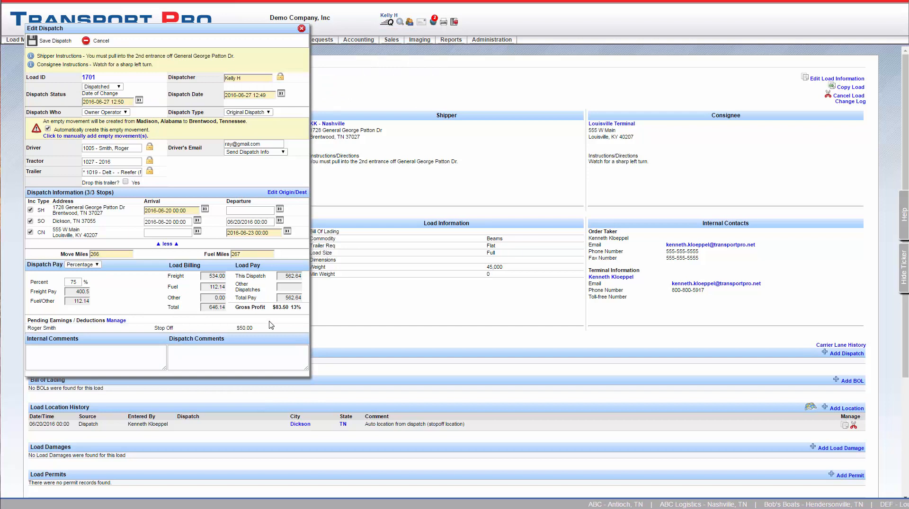
Save load 1701's dispatch and close the Edit Dispatch window.
{"action": "left_click_drag", "start_coordinate": [263, 331], "coordinate": [138, 326]}
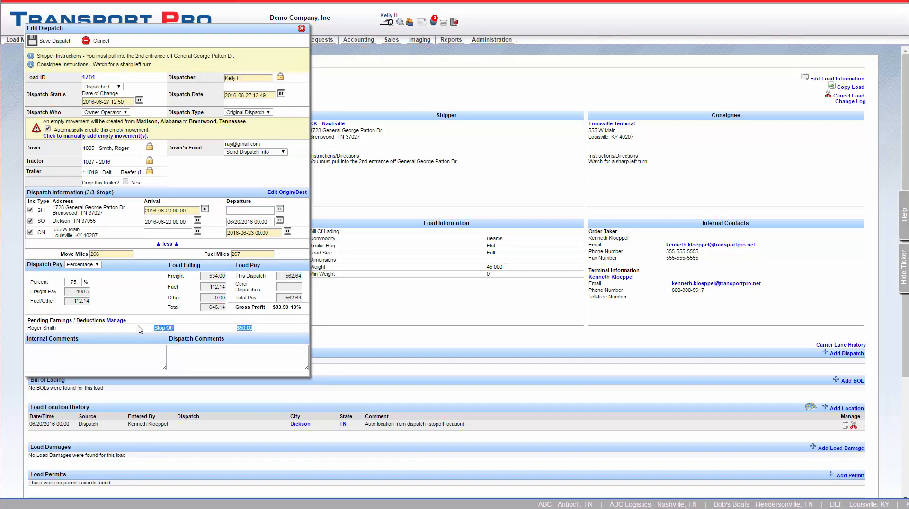
{"action": "left_click", "coordinate": [140, 330]}
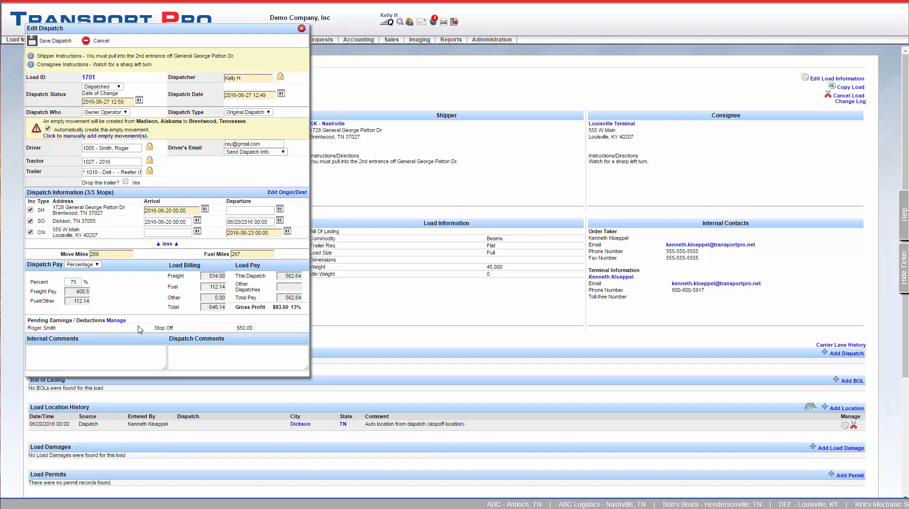
{"action": "left_click", "coordinate": [48, 44]}
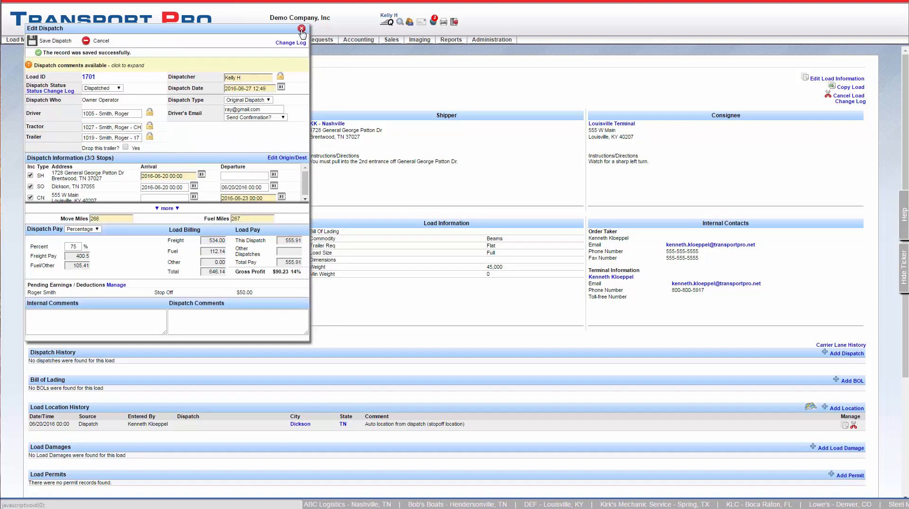
{"action": "left_click", "coordinate": [301, 30]}
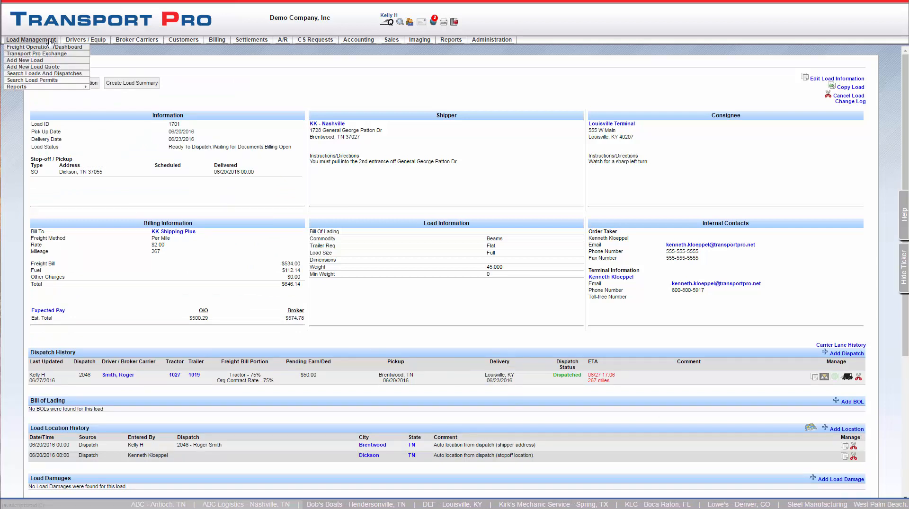
Show the Freight Operations Dashboard, cancel load 1521's dispatch form, and scroll the driver and load lists.
{"action": "left_click", "coordinate": [51, 48]}
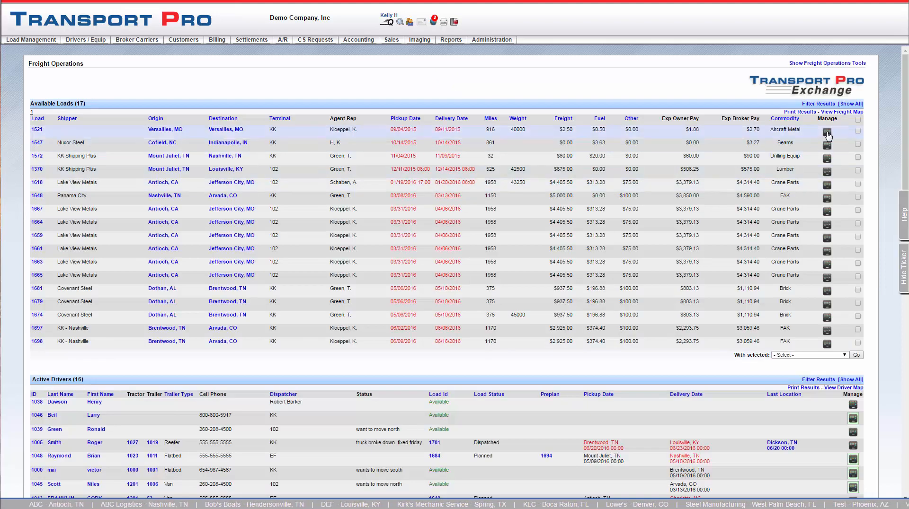
{"action": "left_click", "coordinate": [828, 135]}
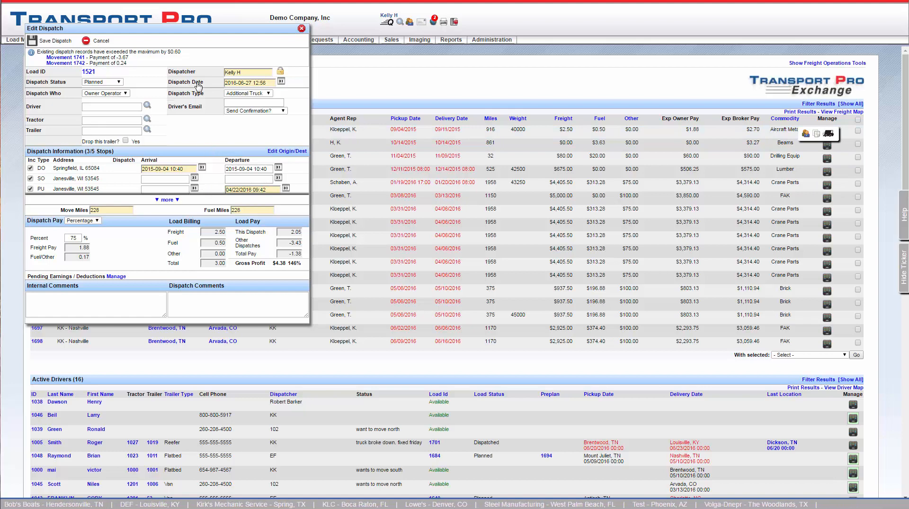
{"action": "left_click", "coordinate": [98, 41]}
{"action": "scroll", "coordinate": [472, 294], "scroll_direction": "down", "scroll_amount": 15}
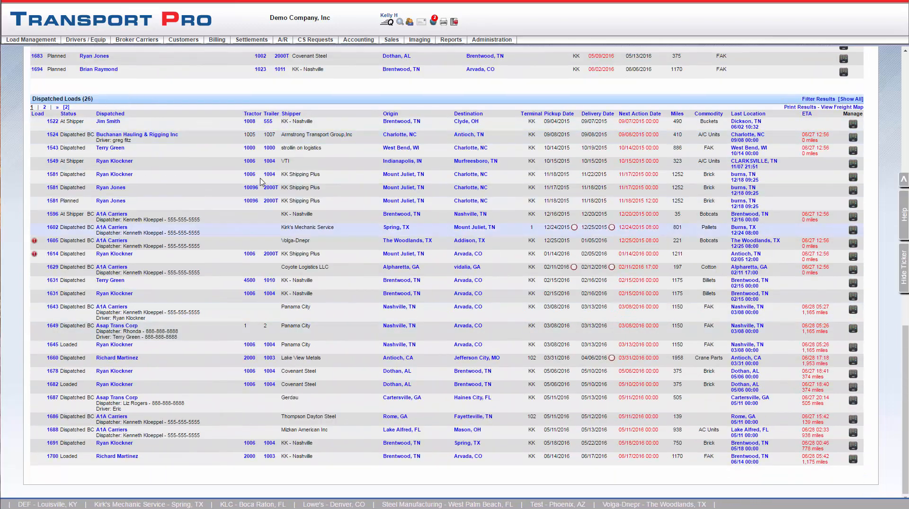
{"action": "scroll", "coordinate": [154, 145], "scroll_direction": "up", "scroll_amount": 10}
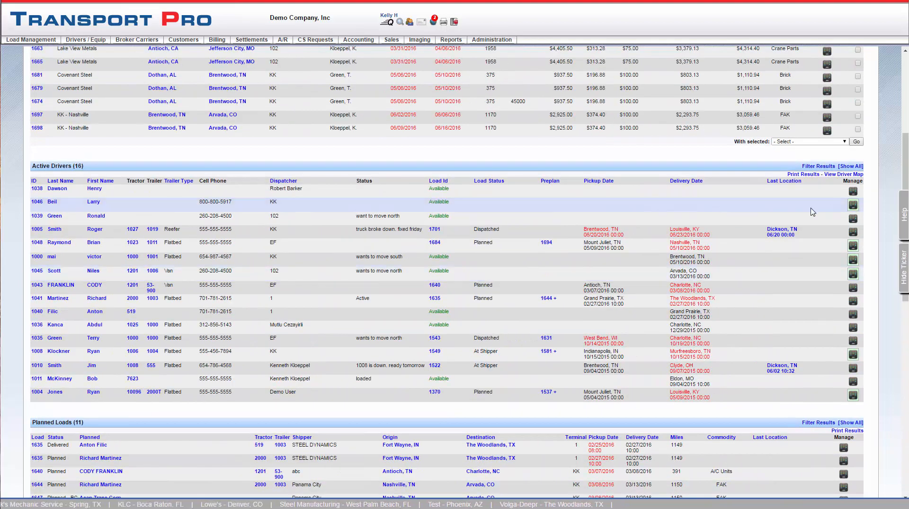
{"action": "scroll", "coordinate": [807, 261], "scroll_direction": "down", "scroll_amount": 2}
{"action": "scroll", "coordinate": [803, 261], "scroll_direction": "down", "scroll_amount": 1}
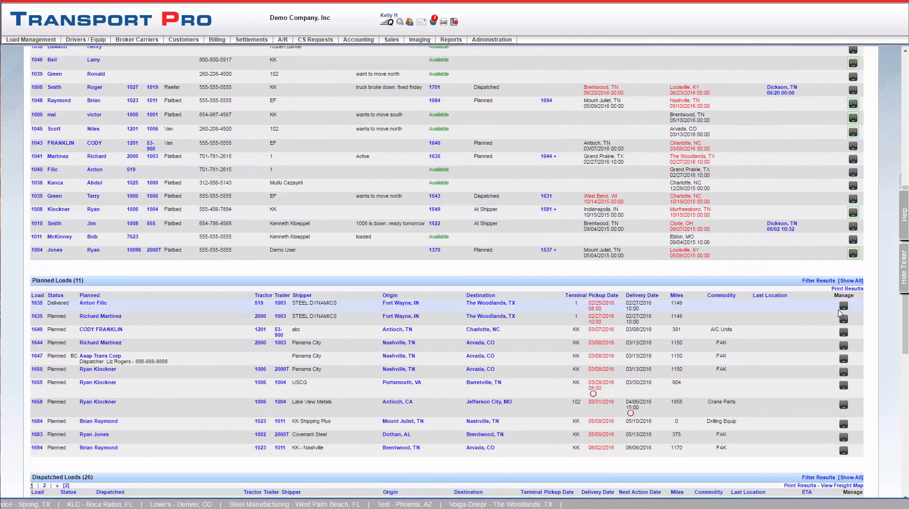